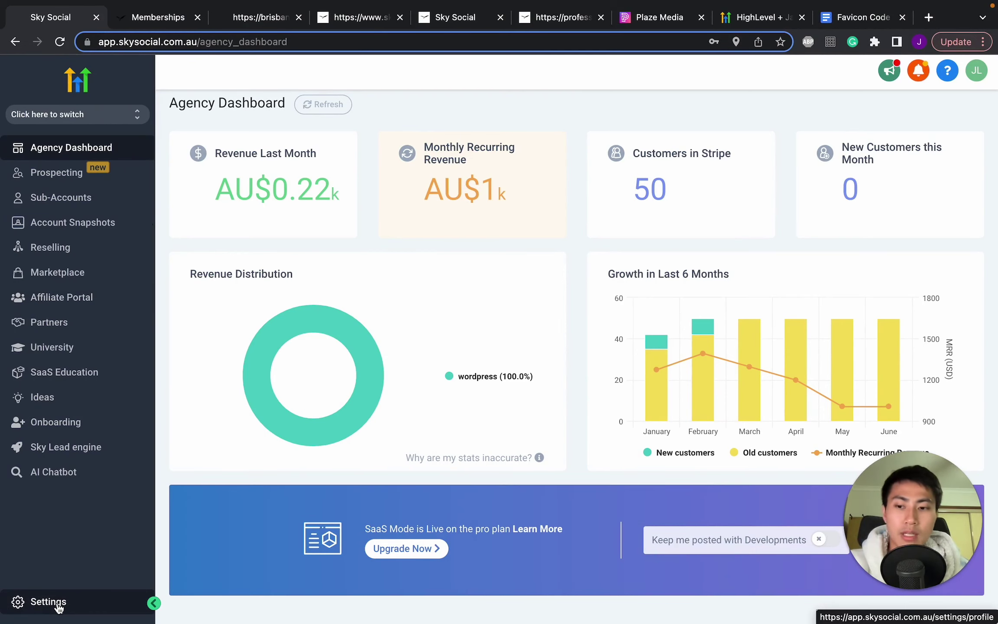
Upload the feather logo screenshot from the Logo folder as the company logo, then reload.
{"action": "left_click", "coordinate": [58, 607]}
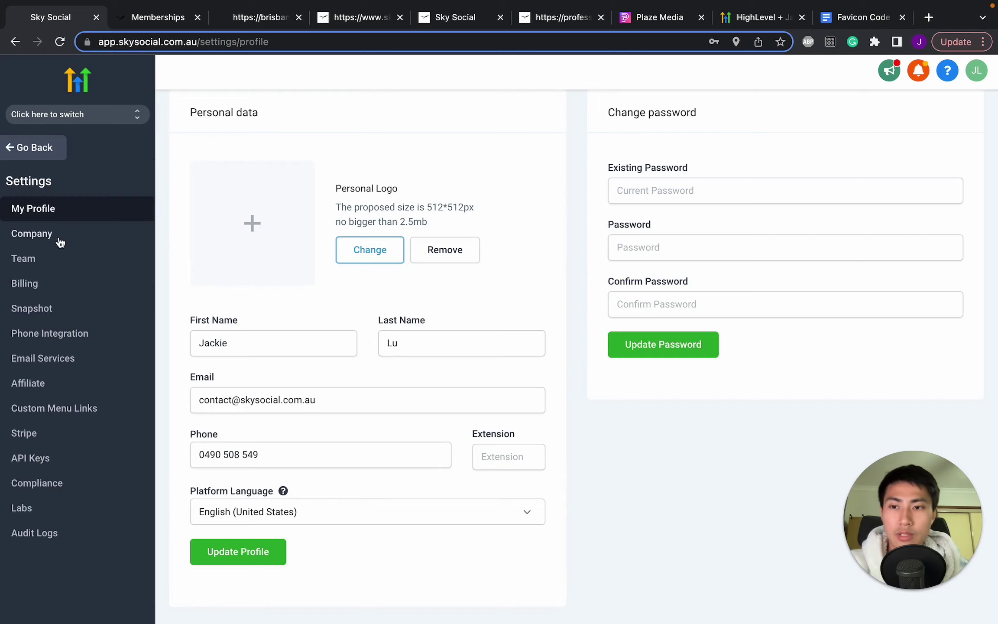
{"action": "left_click", "coordinate": [60, 242]}
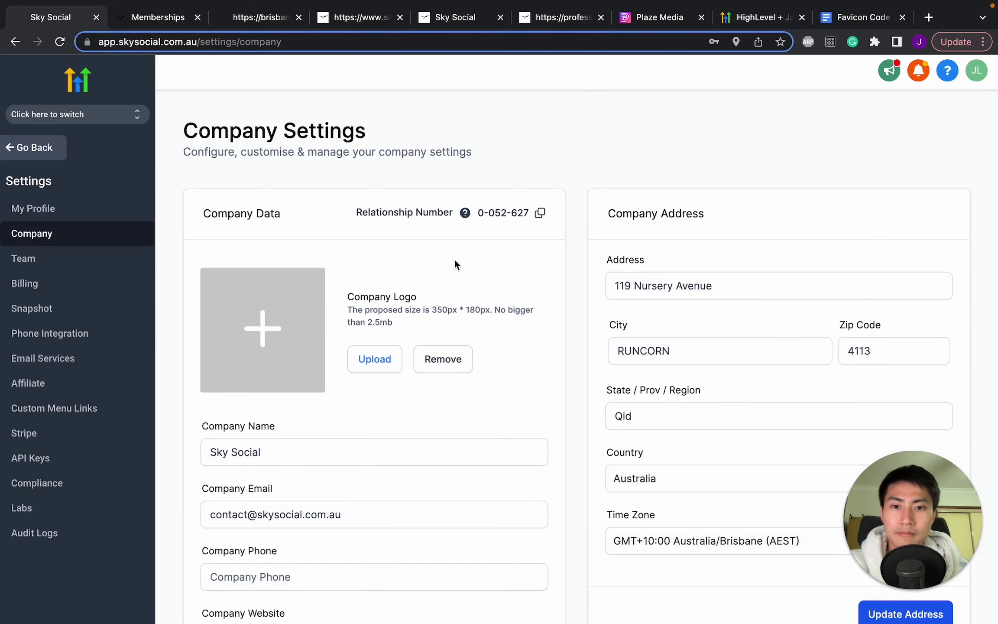
{"action": "left_click", "coordinate": [375, 361]}
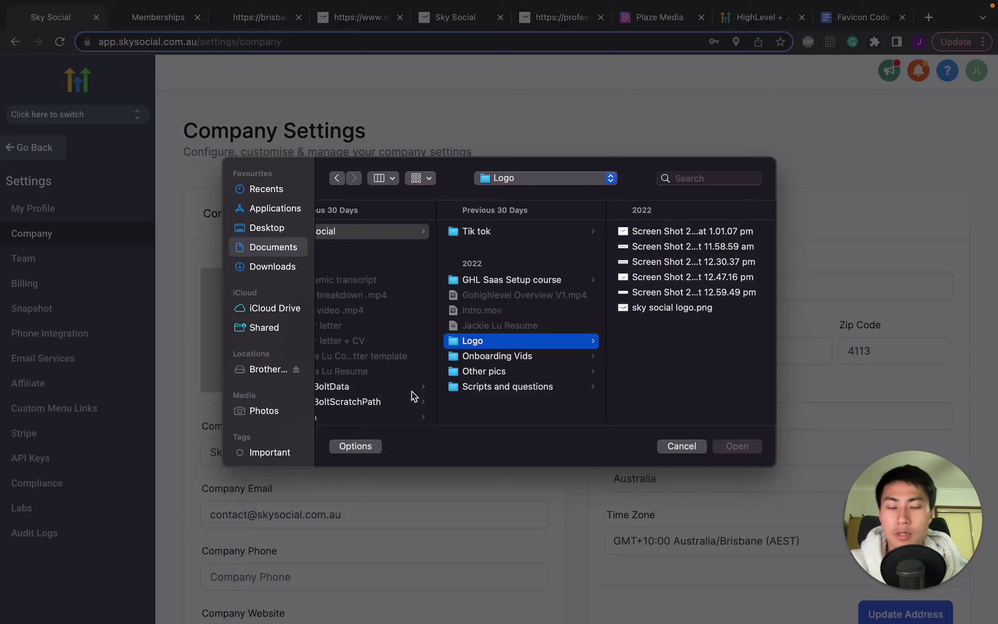
{"action": "left_click", "coordinate": [718, 235]}
{"action": "left_click", "coordinate": [741, 447]}
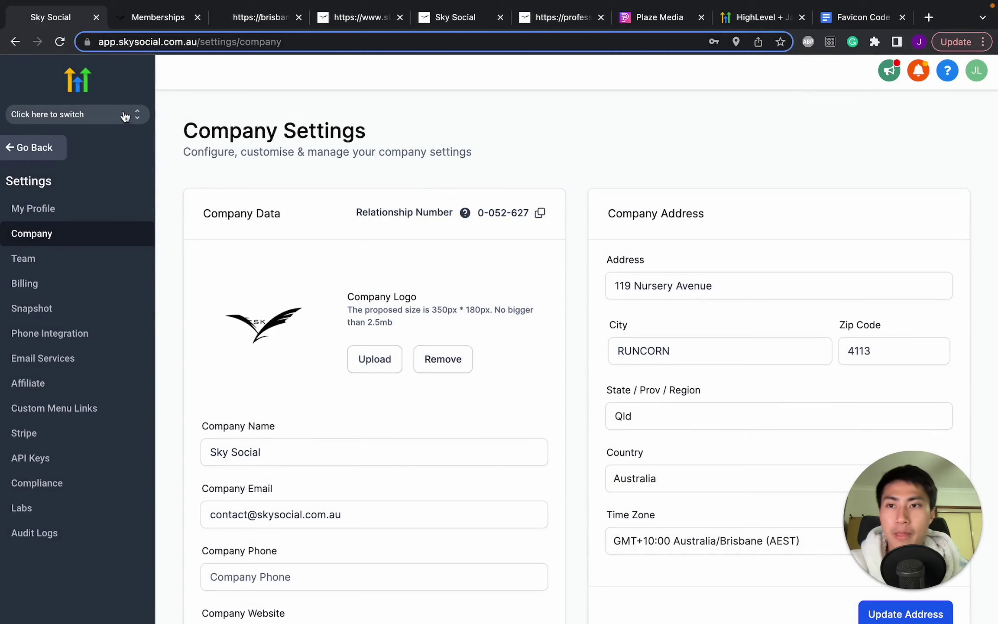
{"action": "key", "text": "super+r"}
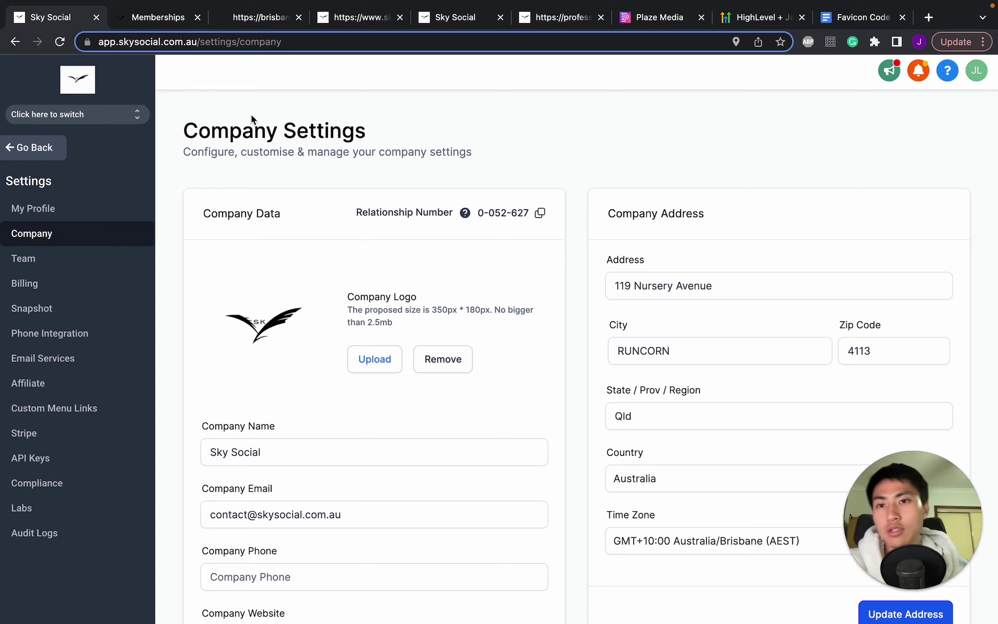
Search Google for 'smiley face' in a new tab.
{"action": "left_click", "coordinate": [928, 17]}
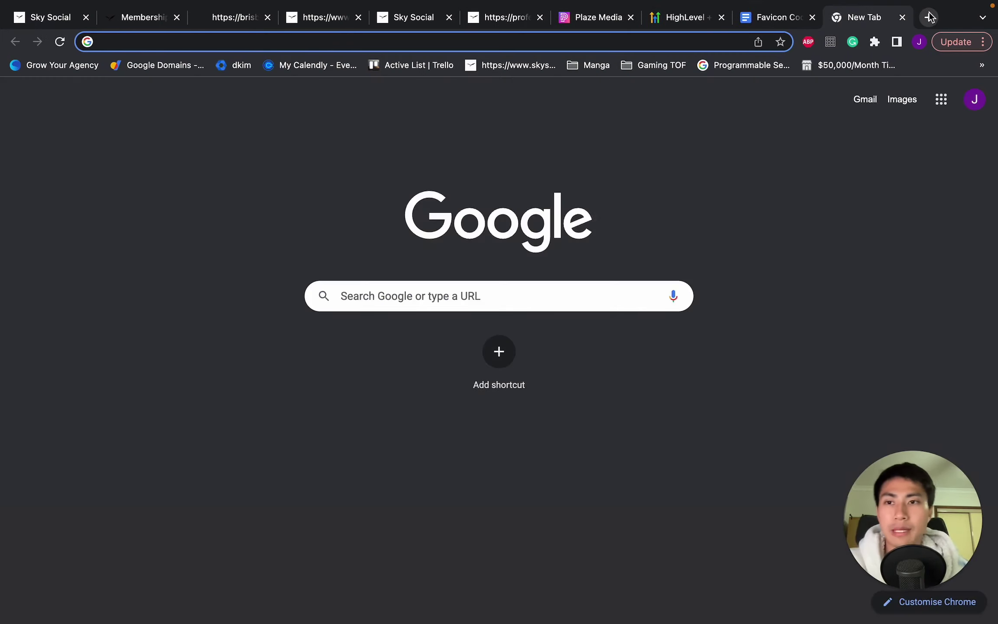
{"action": "type", "text": "sim"}
{"action": "key", "text": "BackSpace"}
{"action": "key", "text": "BackSpace"}
{"action": "type", "text": "mil"}
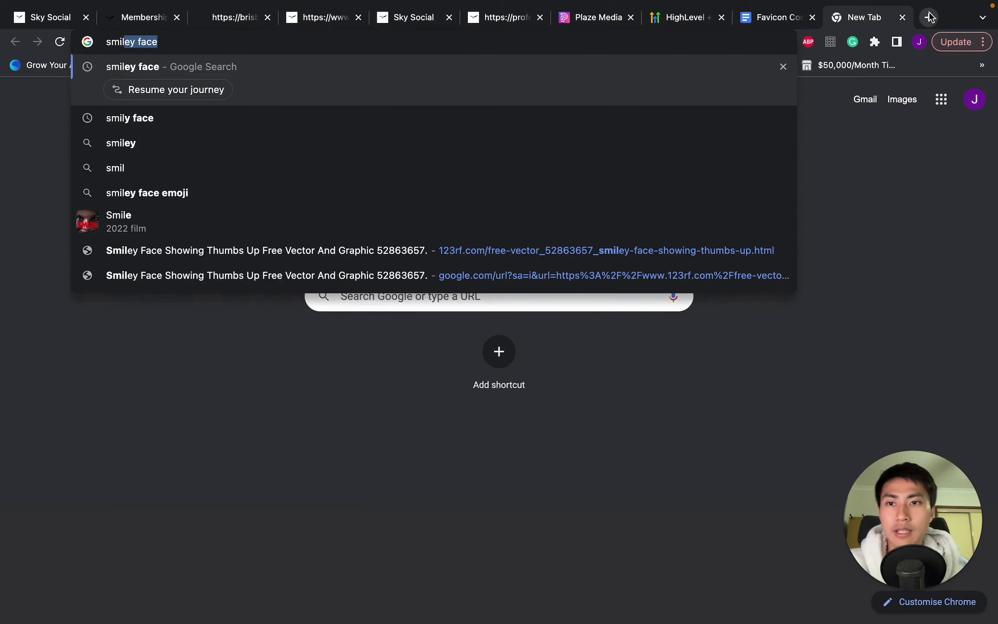
{"action": "key", "text": "Return"}
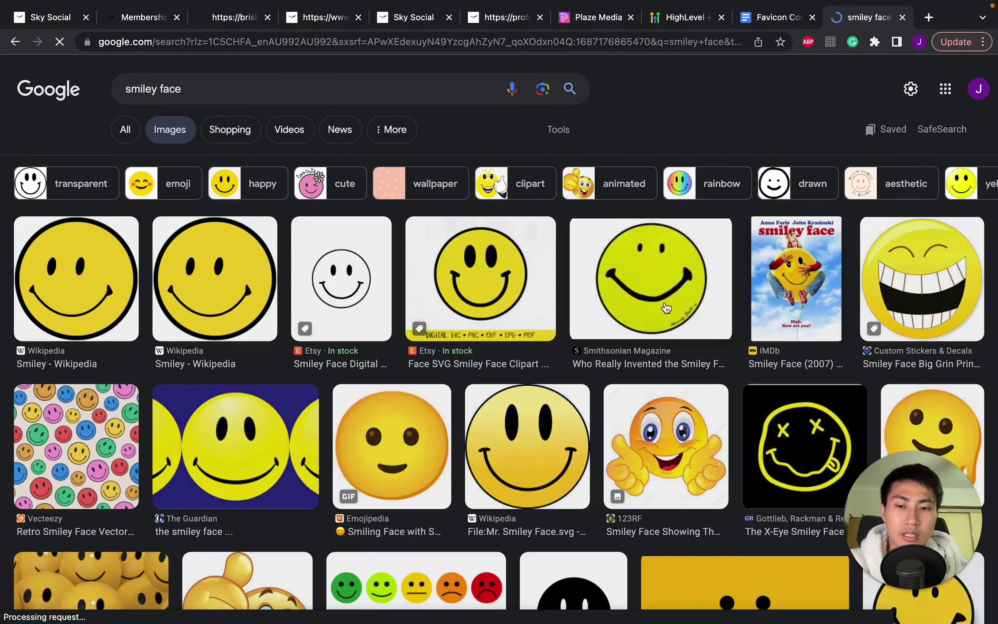
Save the 123RF thumbs-up smiley image to Downloads as 'smily face.jpeg'.
{"action": "right_click", "coordinate": [666, 452]}
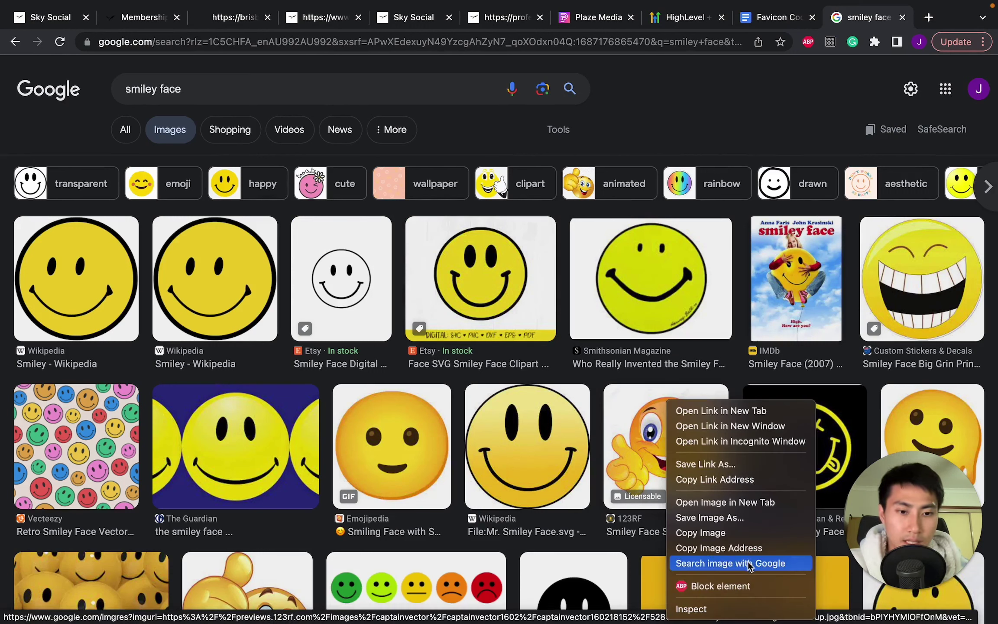
{"action": "left_click", "coordinate": [752, 518]}
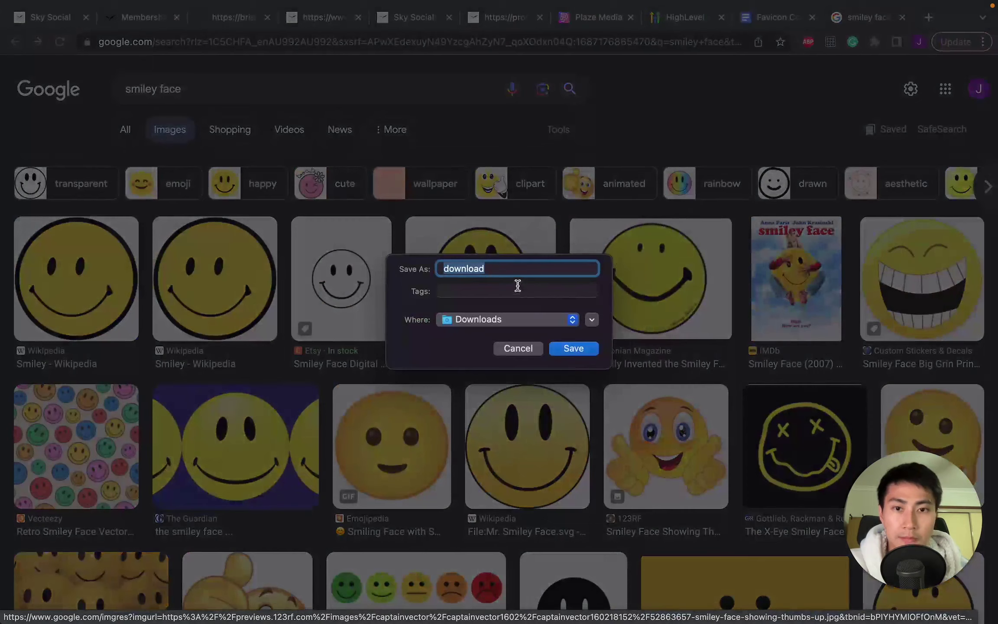
{"action": "type", "text": "sml"}
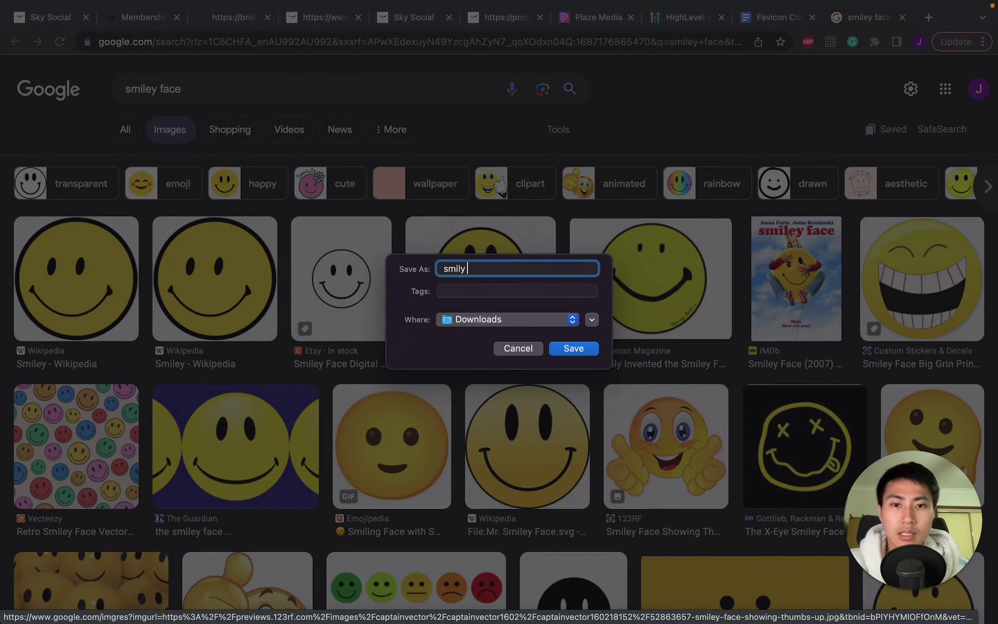
{"action": "key", "text": "Return"}
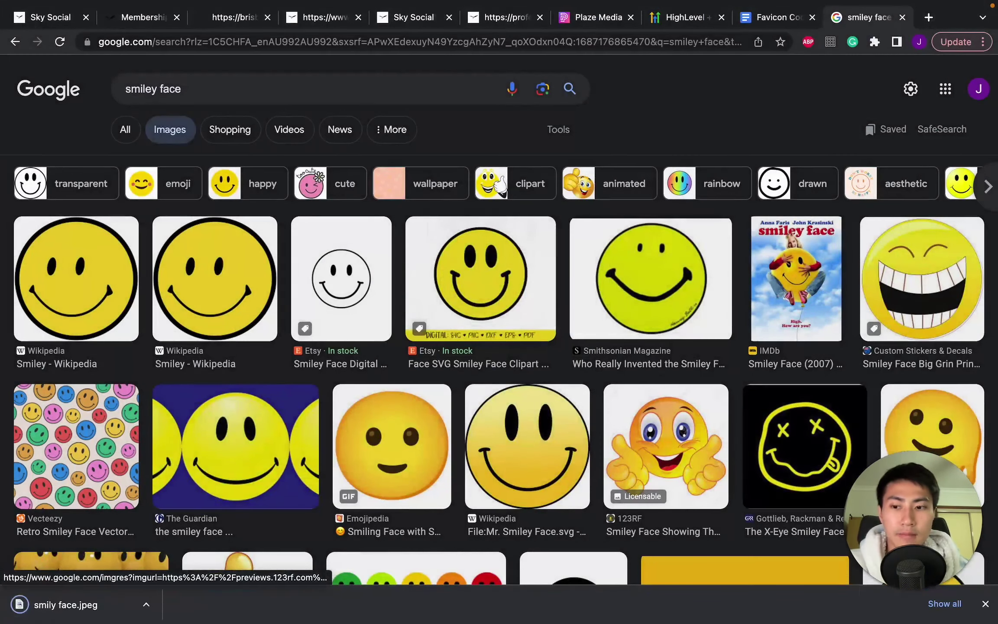
Return the Sky Social tab to the dashboard, then locate the 'insert URL here' placeholder in Favicon Code.
{"action": "left_click", "coordinate": [52, 18]}
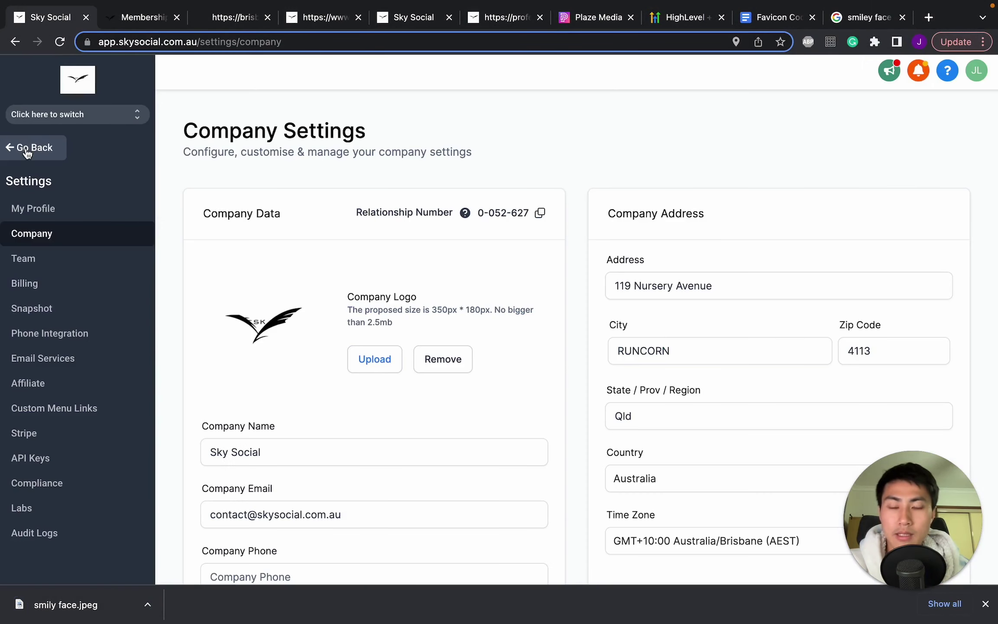
{"action": "left_click", "coordinate": [26, 151]}
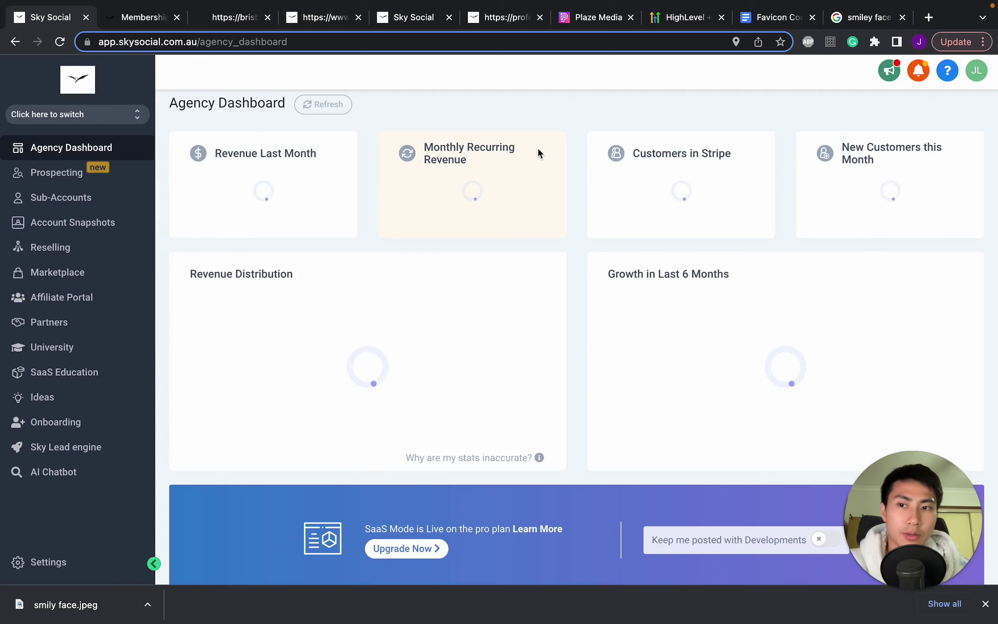
{"action": "left_click", "coordinate": [741, 15]}
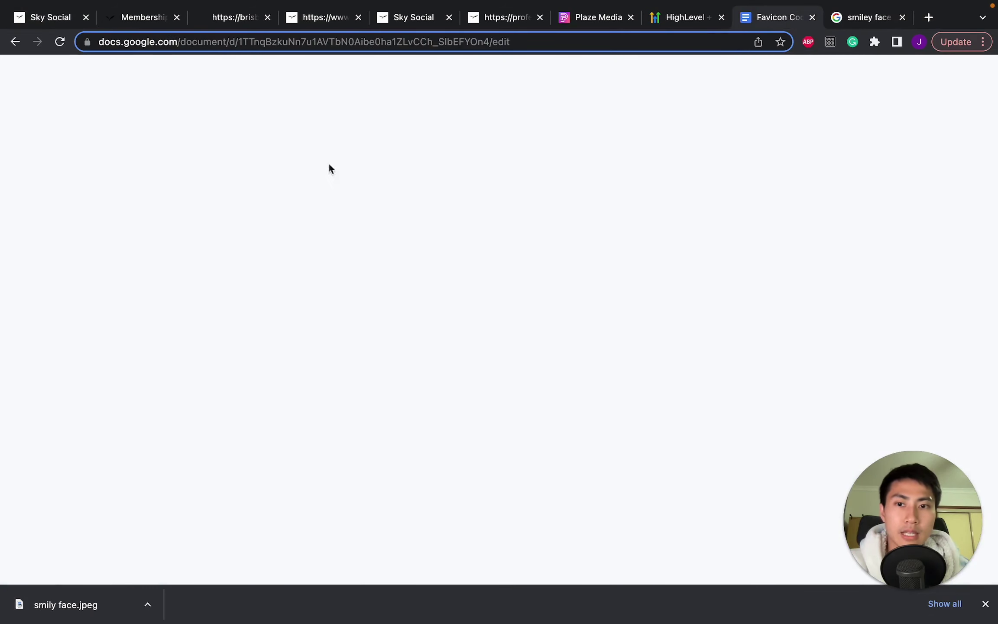
{"action": "key", "text": "ctrl+a"}
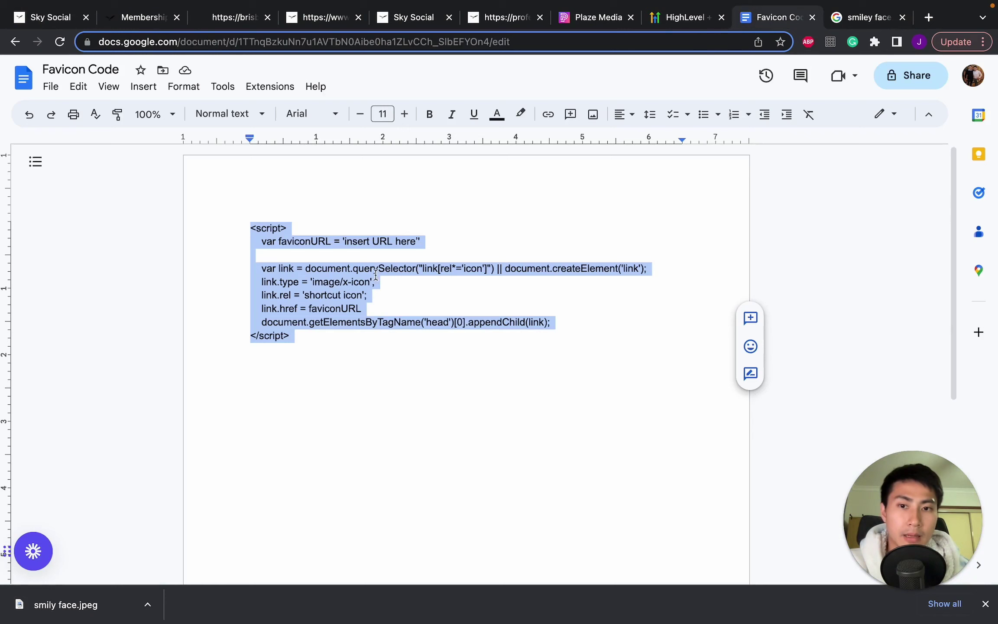
{"action": "left_click", "coordinate": [362, 244]}
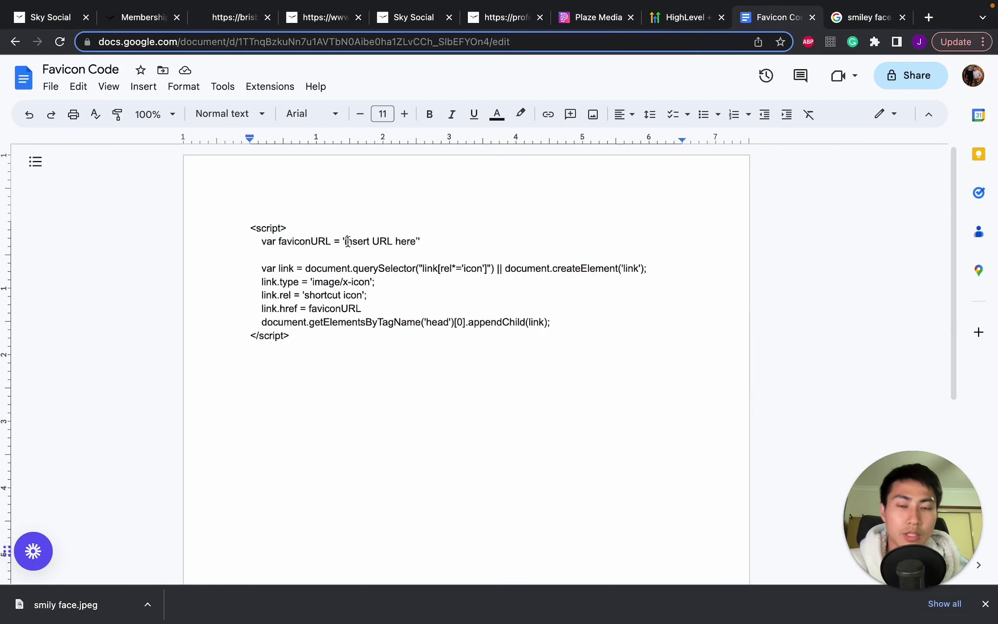
{"action": "left_click_drag", "start_coordinate": [348, 241], "coordinate": [415, 243]}
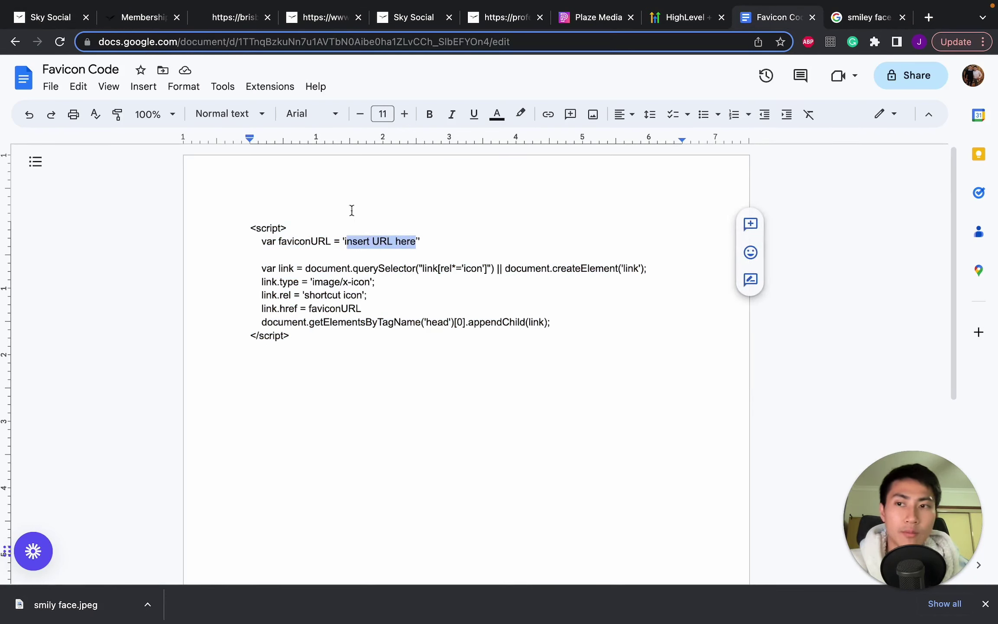
{"action": "left_click", "coordinate": [296, 296]}
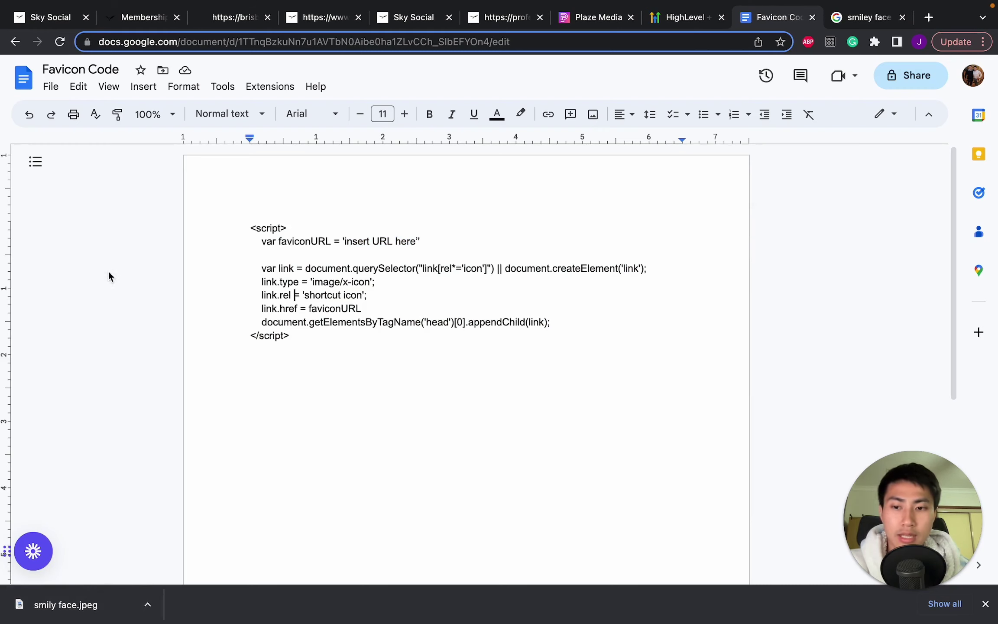
Open Sub-Accounts in a new tab, filter the list for 'sky' and enter Sky Social.
{"action": "left_click", "coordinate": [30, 20]}
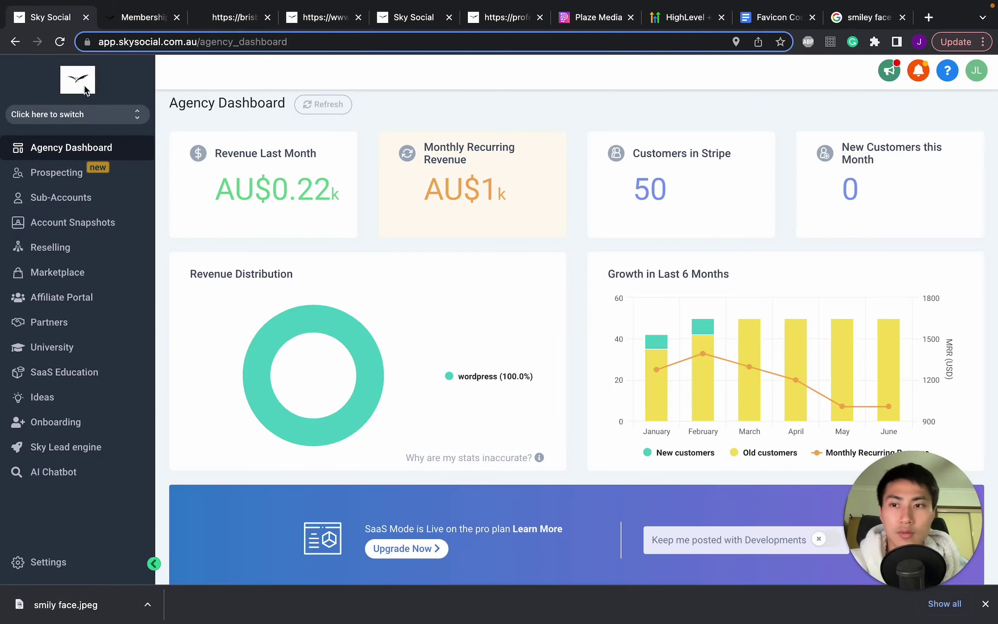
{"action": "right_click", "coordinate": [74, 203]}
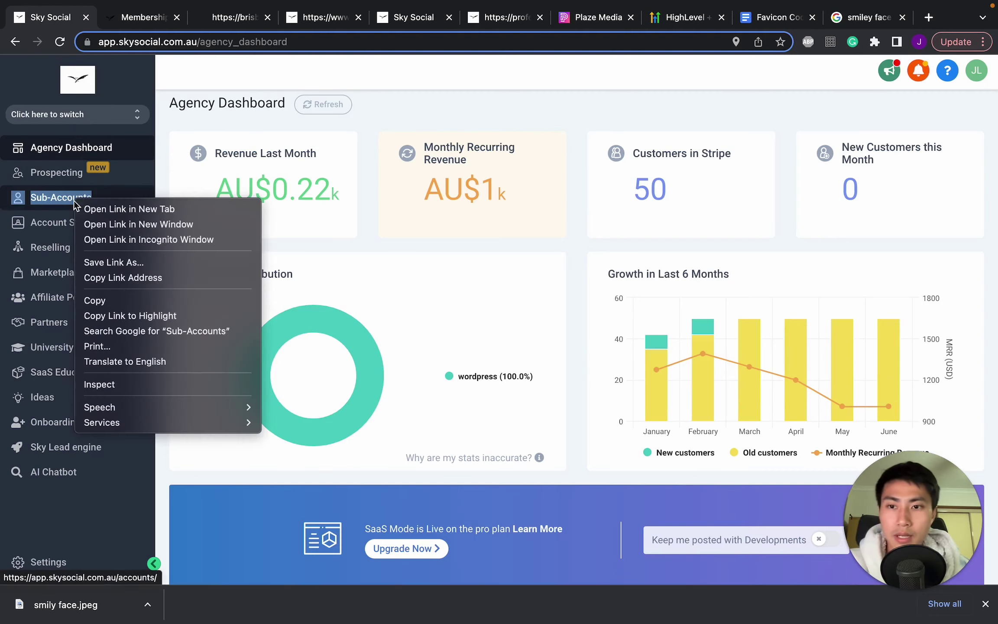
{"action": "left_click", "coordinate": [130, 210]}
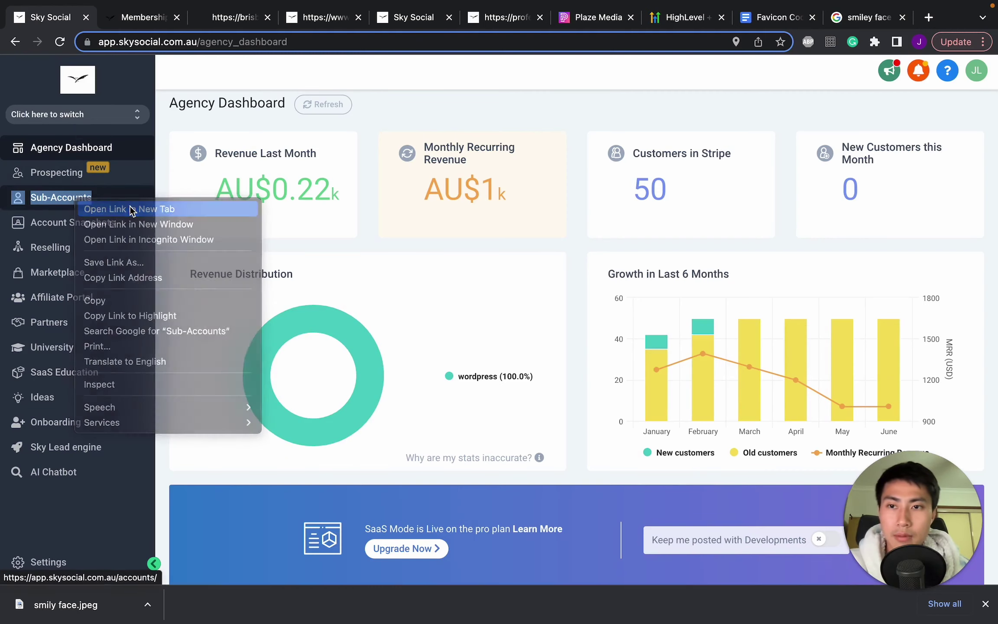
{"action": "left_click", "coordinate": [133, 19]}
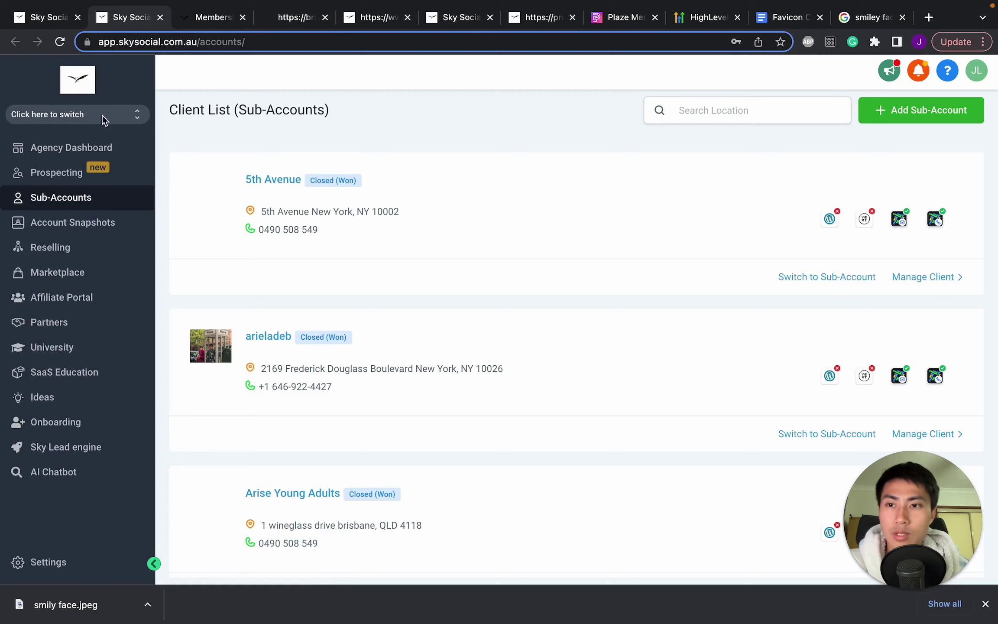
{"action": "left_click", "coordinate": [705, 112]}
{"action": "type", "text": "sky"}
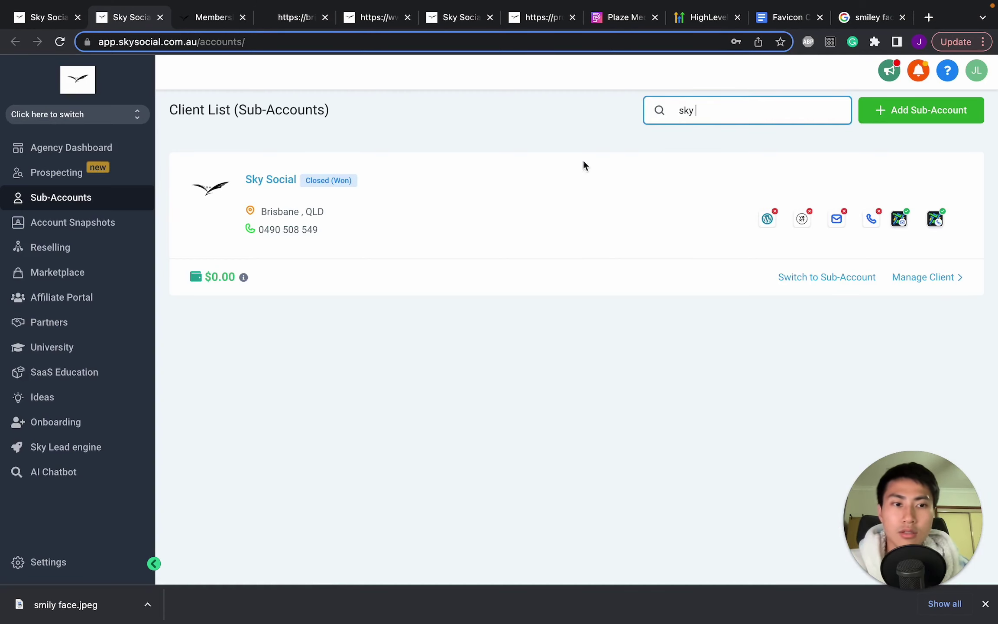
{"action": "left_click", "coordinate": [827, 276]}
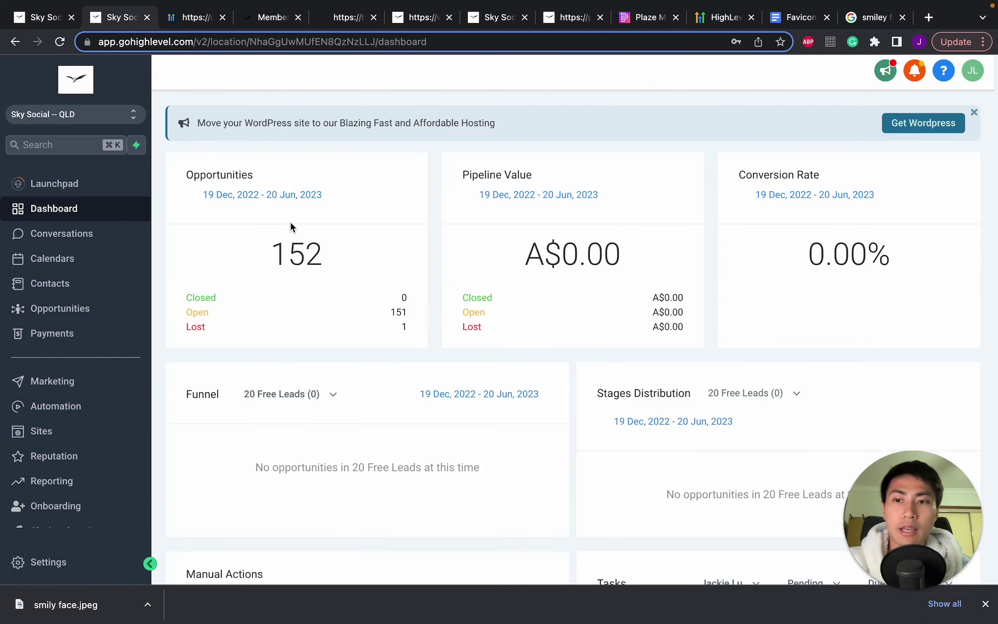
Upload smily face.jpeg from Downloads to Sites > Media and copy the image's link.
{"action": "left_click", "coordinate": [43, 439]}
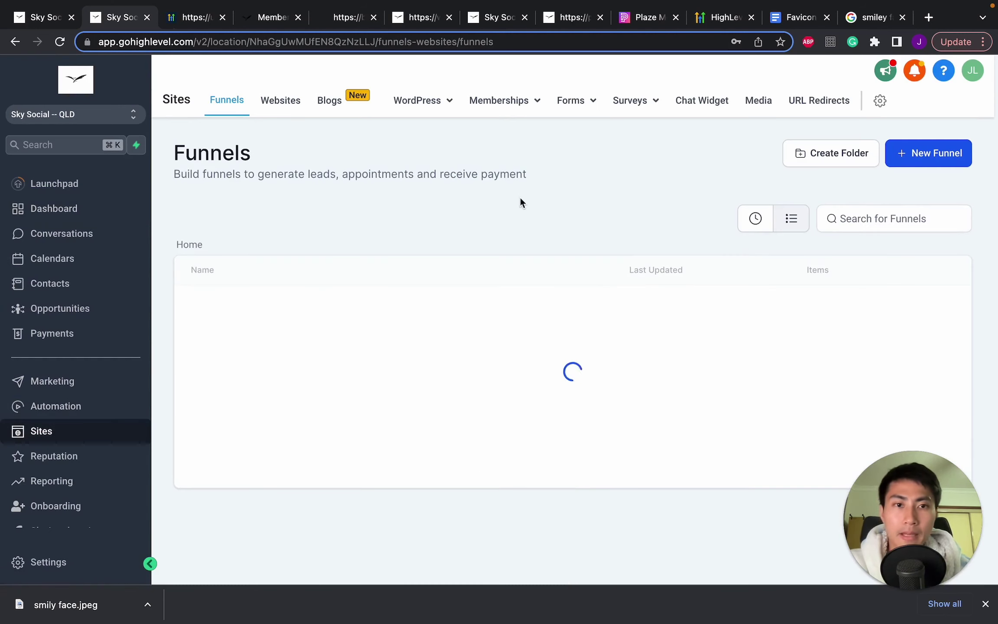
{"action": "left_click", "coordinate": [758, 100]}
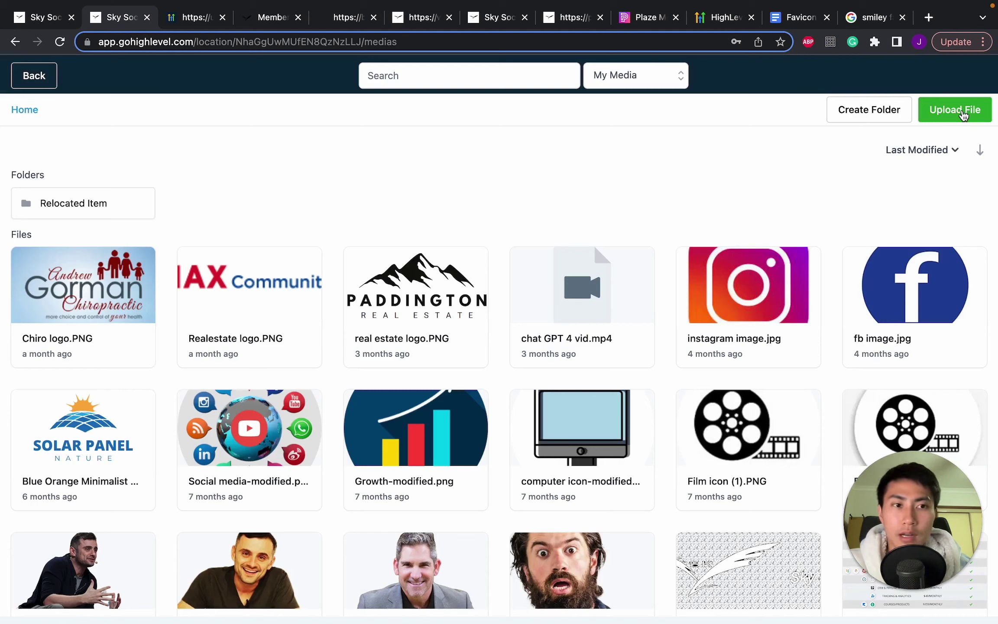
{"action": "left_click", "coordinate": [964, 115]}
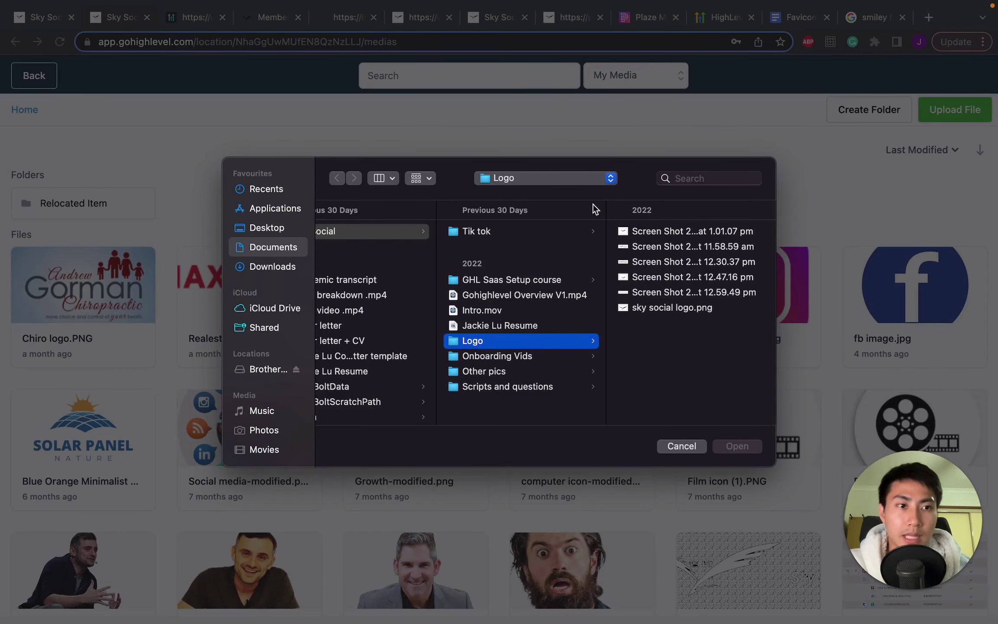
{"action": "left_click", "coordinate": [263, 267]}
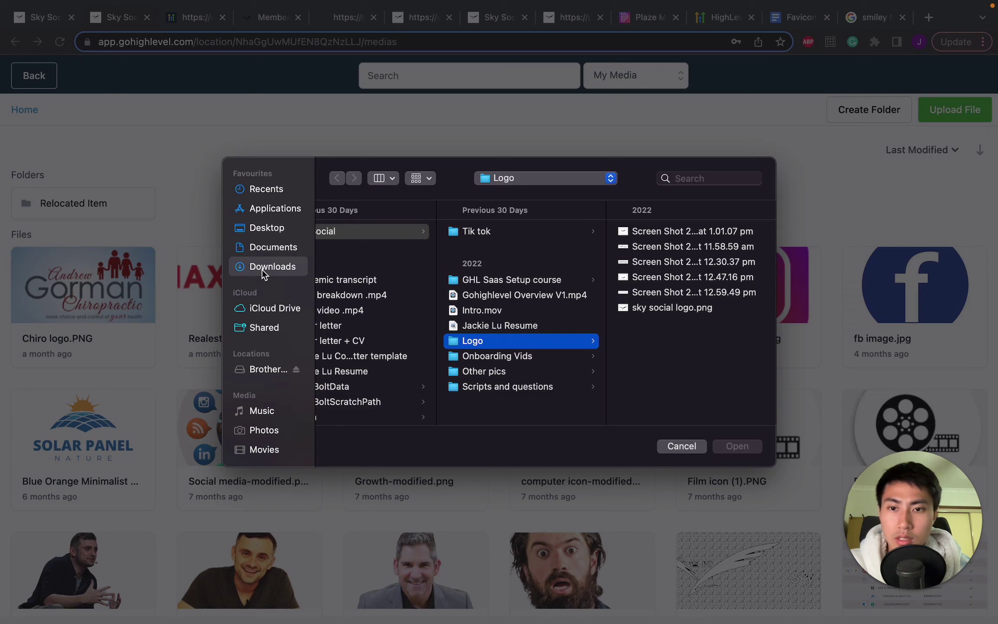
{"action": "left_click", "coordinate": [391, 233]}
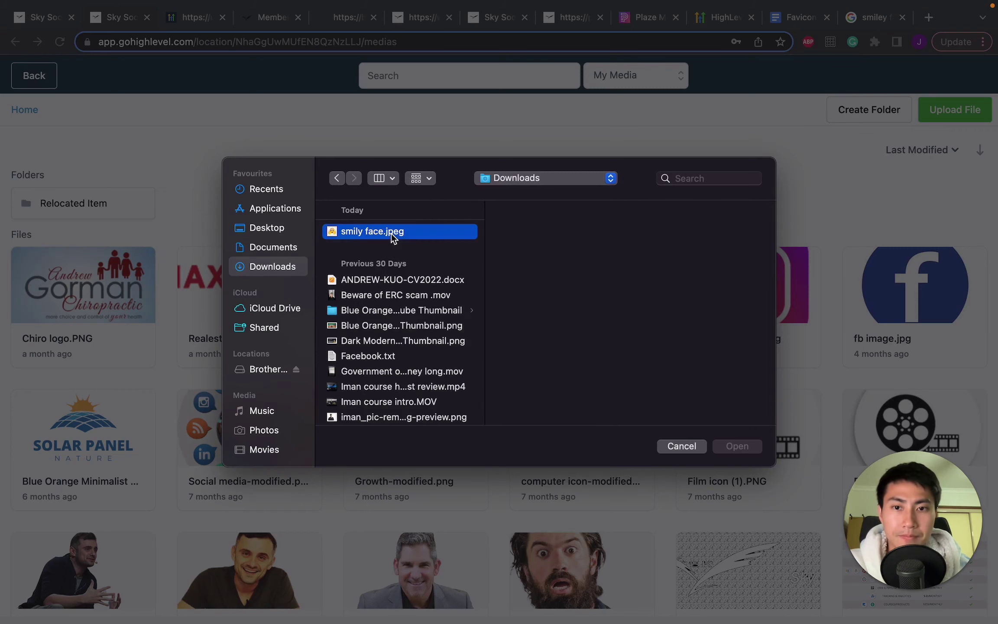
{"action": "left_click", "coordinate": [741, 449]}
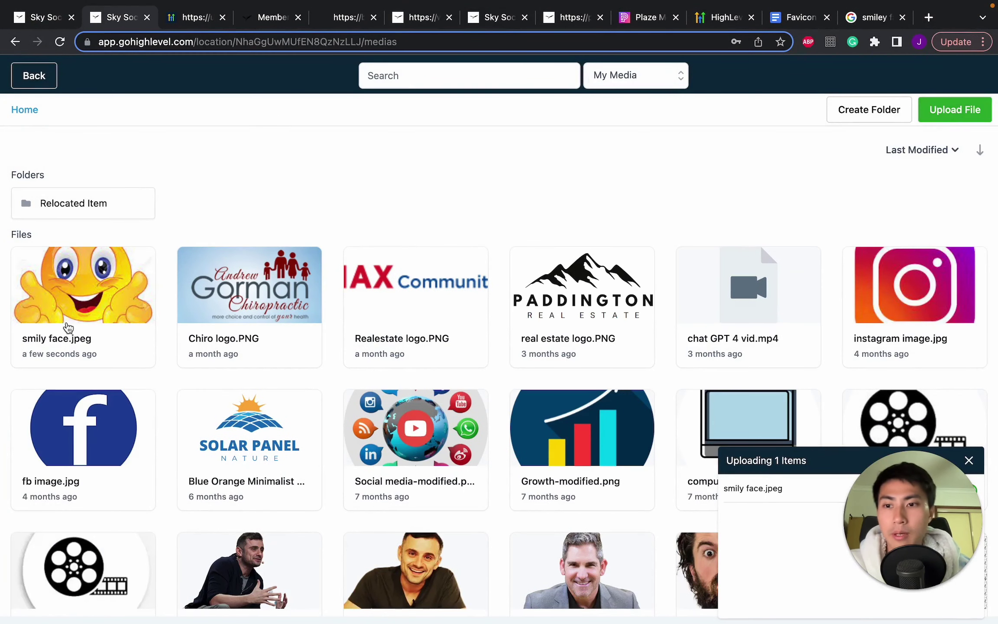
{"action": "left_click", "coordinate": [92, 300]}
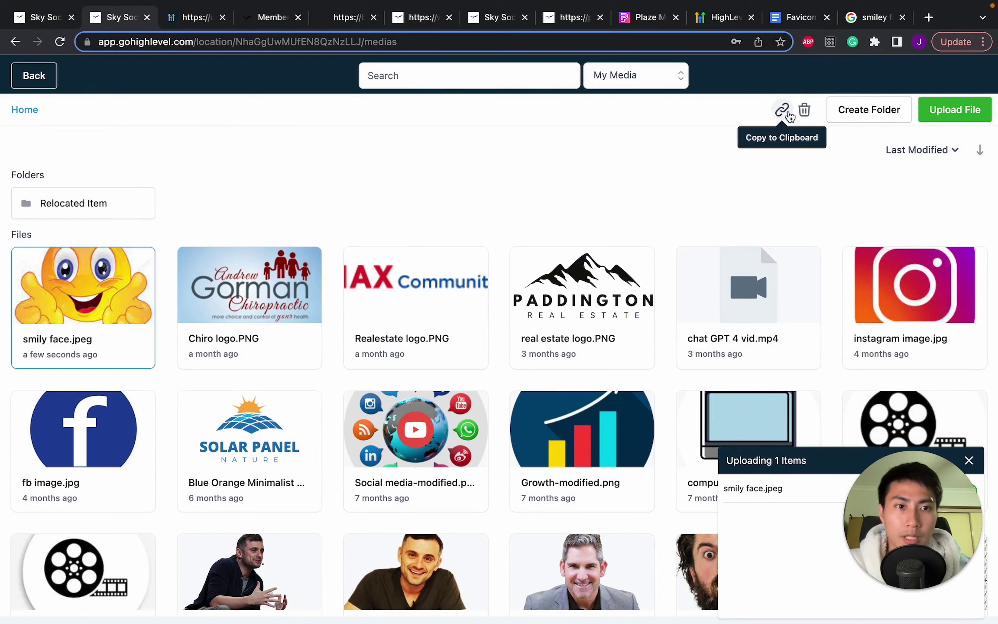
{"action": "left_click", "coordinate": [788, 114]}
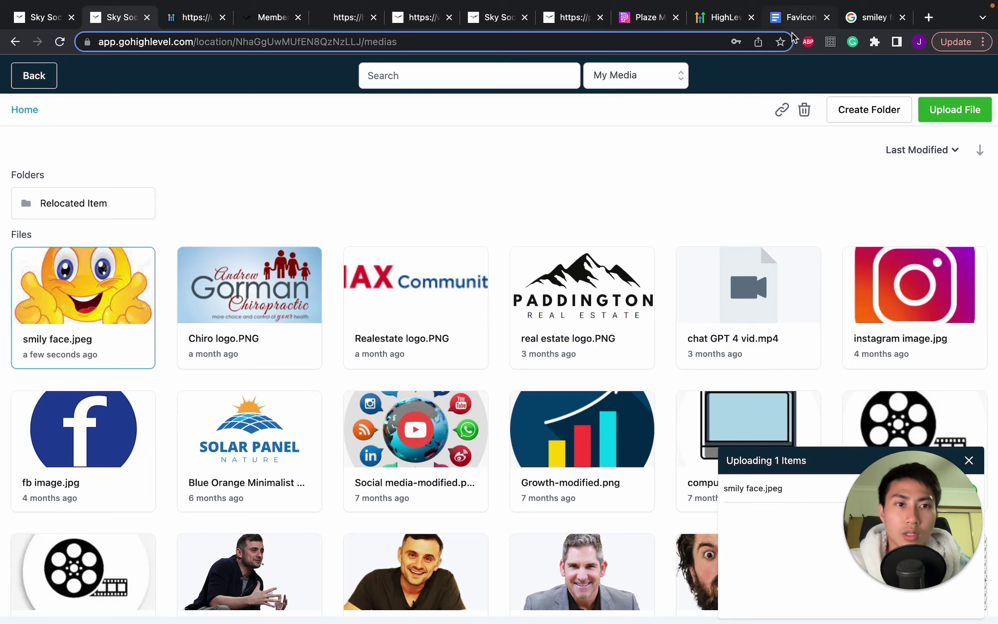
Paste the smiley image URL over 'insert URL here' in Favicon Code and copy the whole script.
{"action": "left_click", "coordinate": [797, 21]}
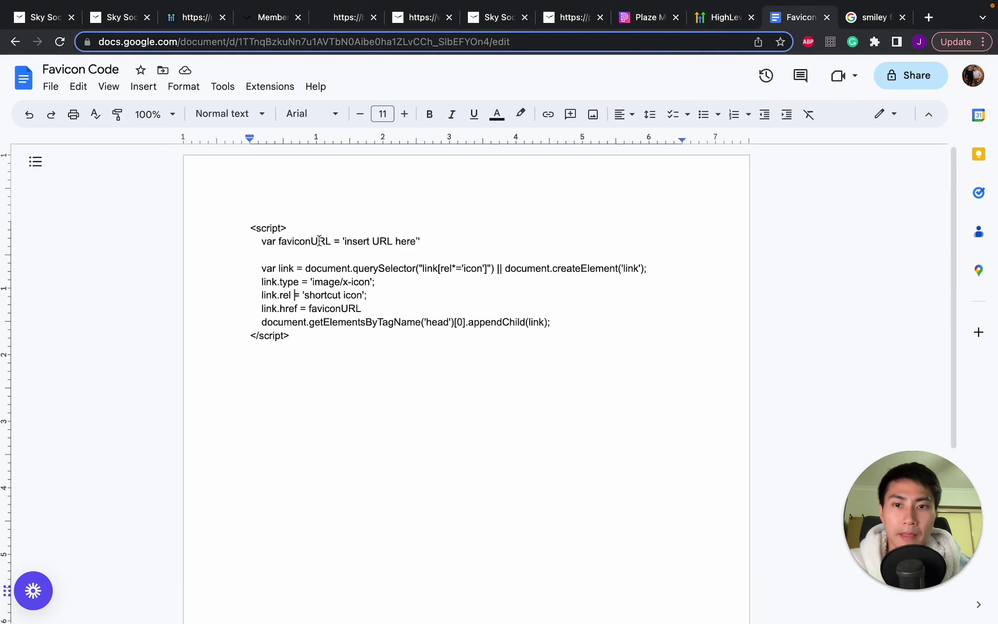
{"action": "left_click_drag", "start_coordinate": [345, 241], "coordinate": [418, 241]}
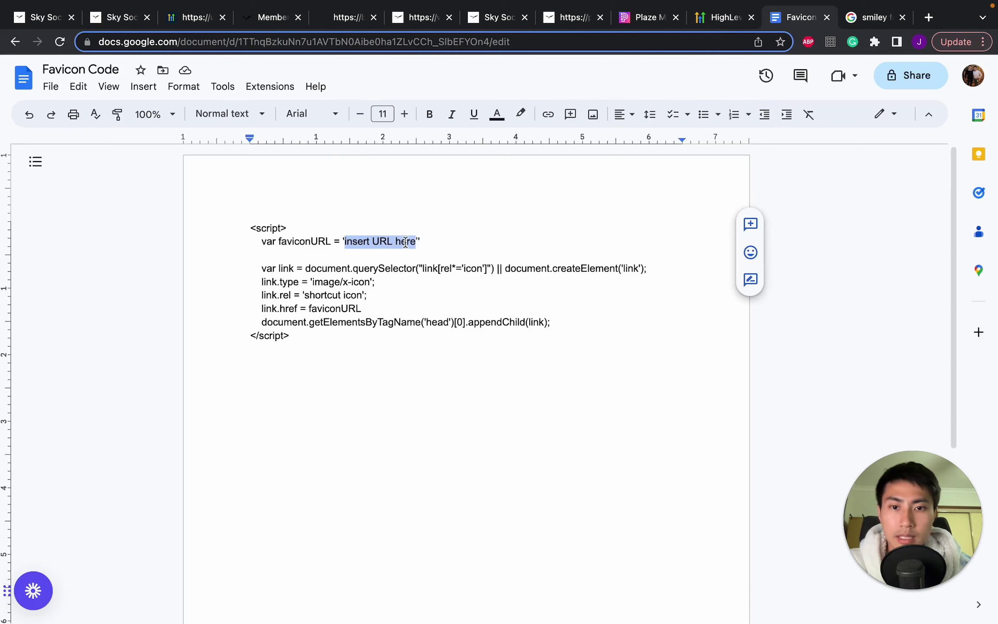
{"action": "right_click", "coordinate": [405, 242]}
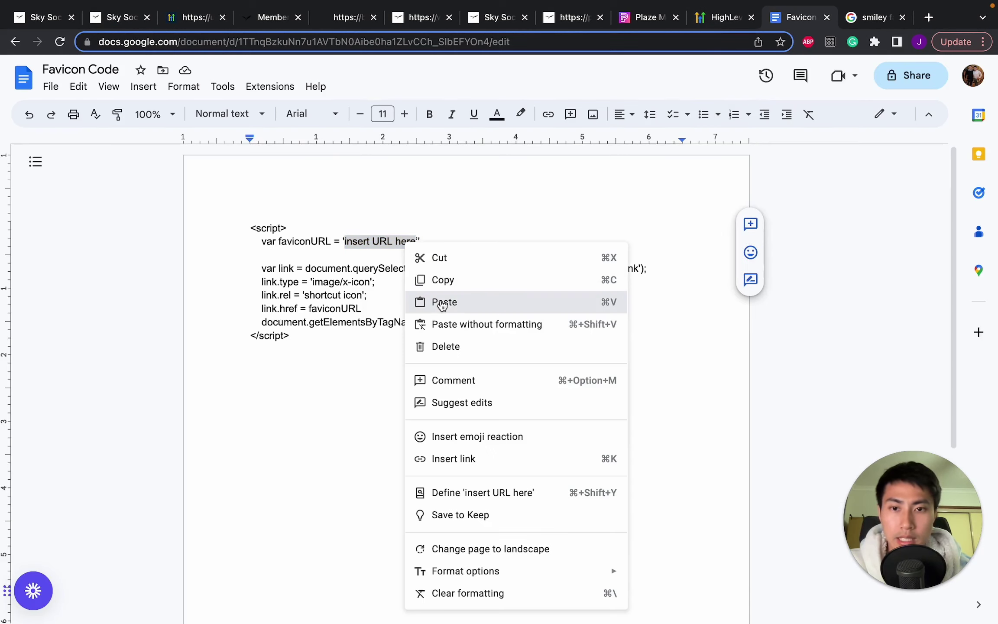
{"action": "left_click", "coordinate": [442, 304]}
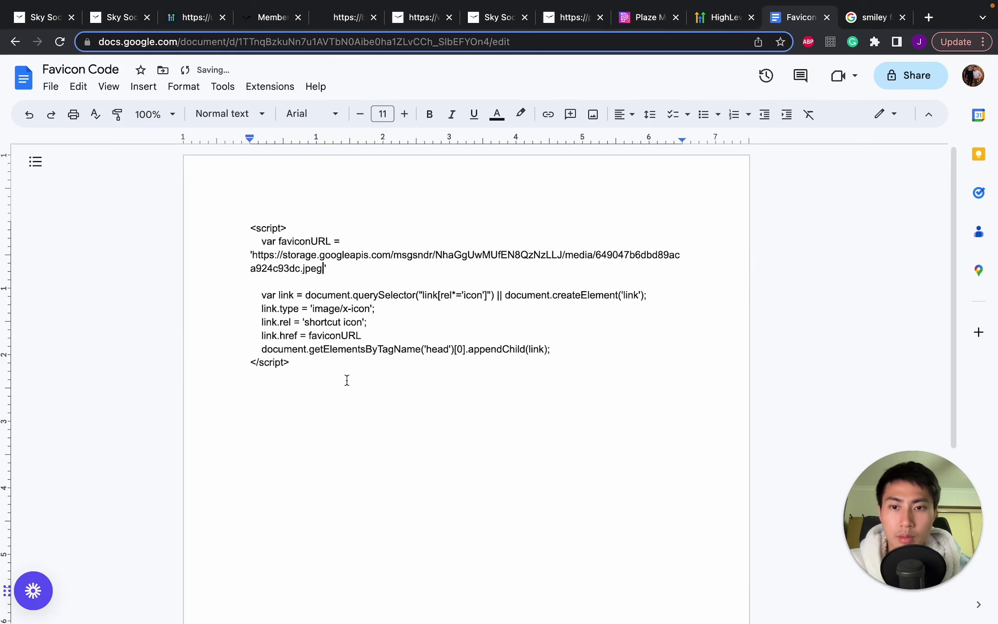
{"action": "left_click_drag", "start_coordinate": [342, 381], "coordinate": [198, 222]}
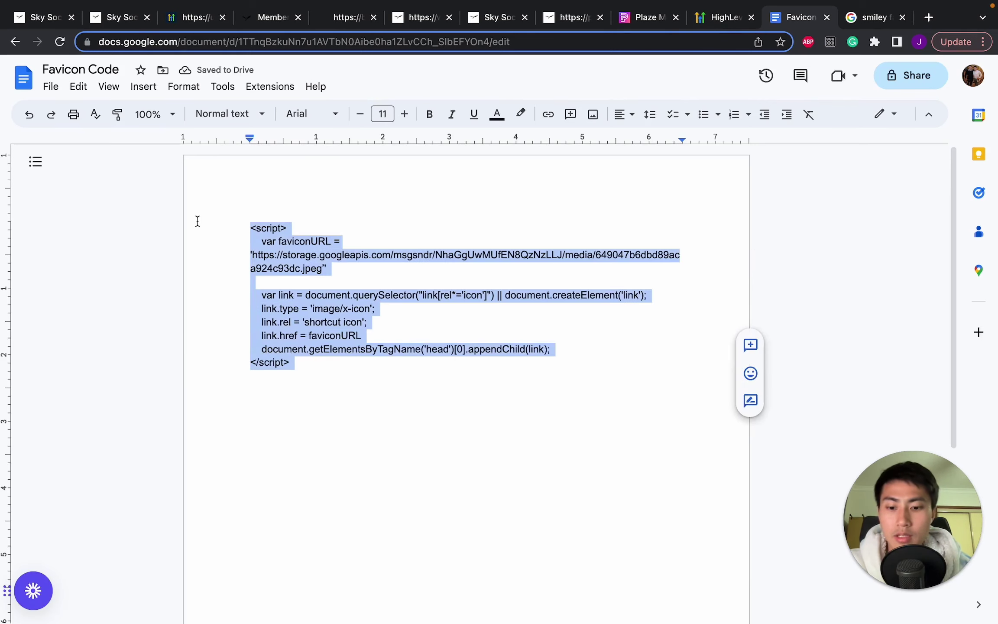
{"action": "right_click", "coordinate": [263, 256]}
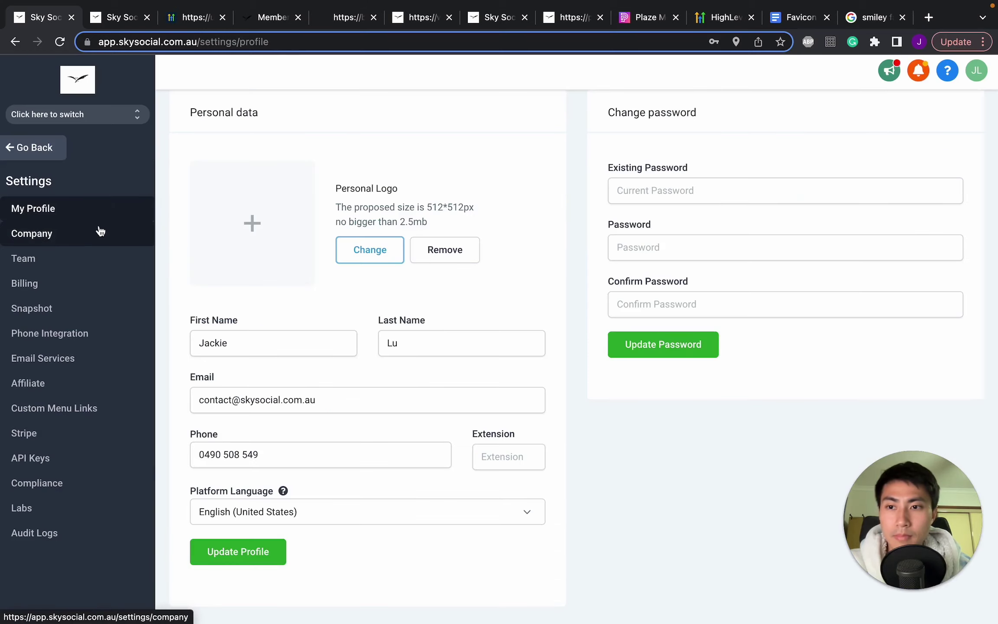
Paste the favicon script into Custom Javascript, then Update Company and Proceed past the third-party script warning.
{"action": "left_click", "coordinate": [100, 231]}
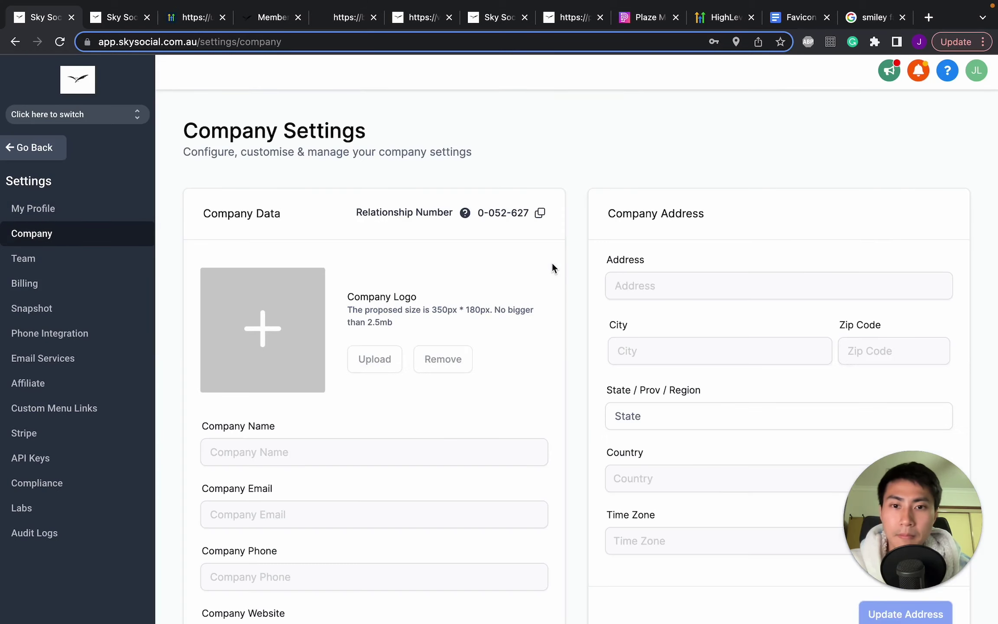
{"action": "scroll", "coordinate": [553, 265], "scroll_direction": "down", "scroll_amount": 7}
{"action": "scroll", "coordinate": [552, 262], "scroll_direction": "down", "scroll_amount": 10}
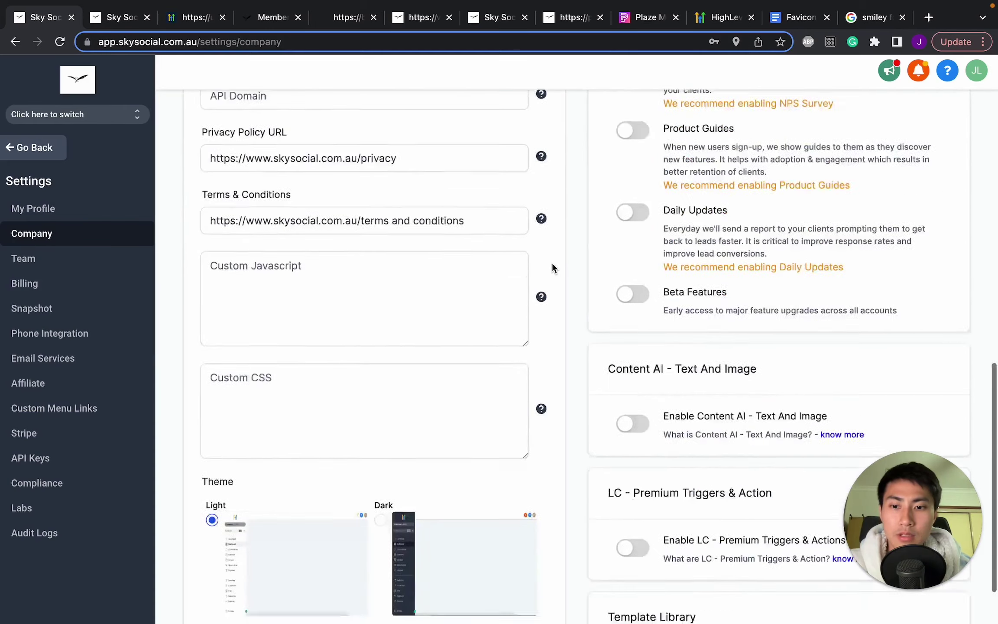
{"action": "scroll", "coordinate": [551, 262], "scroll_direction": "up", "scroll_amount": 1}
{"action": "left_click", "coordinate": [268, 193]}
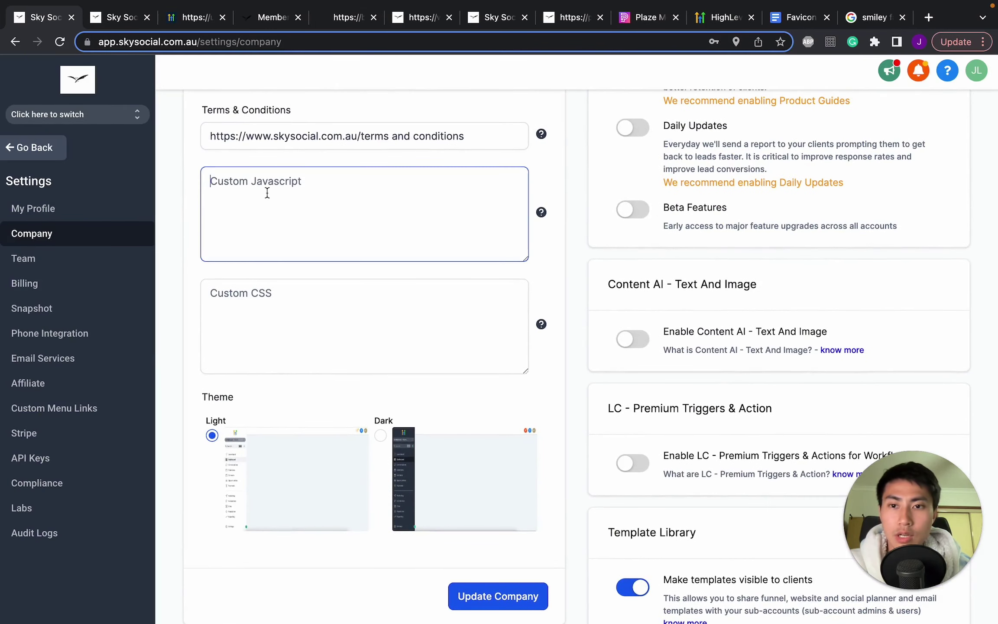
{"action": "right_click", "coordinate": [265, 190]}
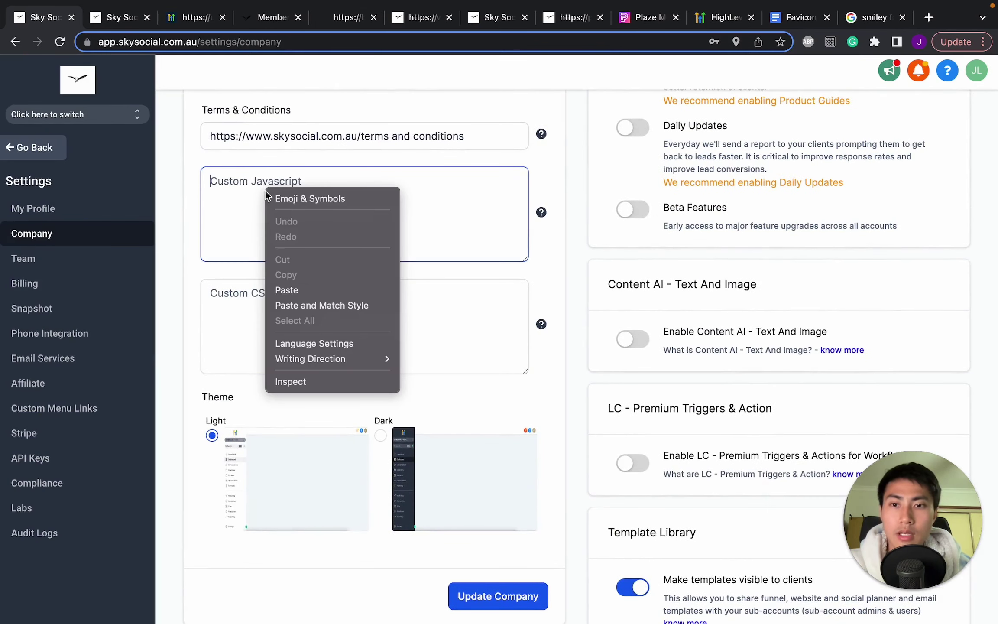
{"action": "left_click", "coordinate": [314, 290]}
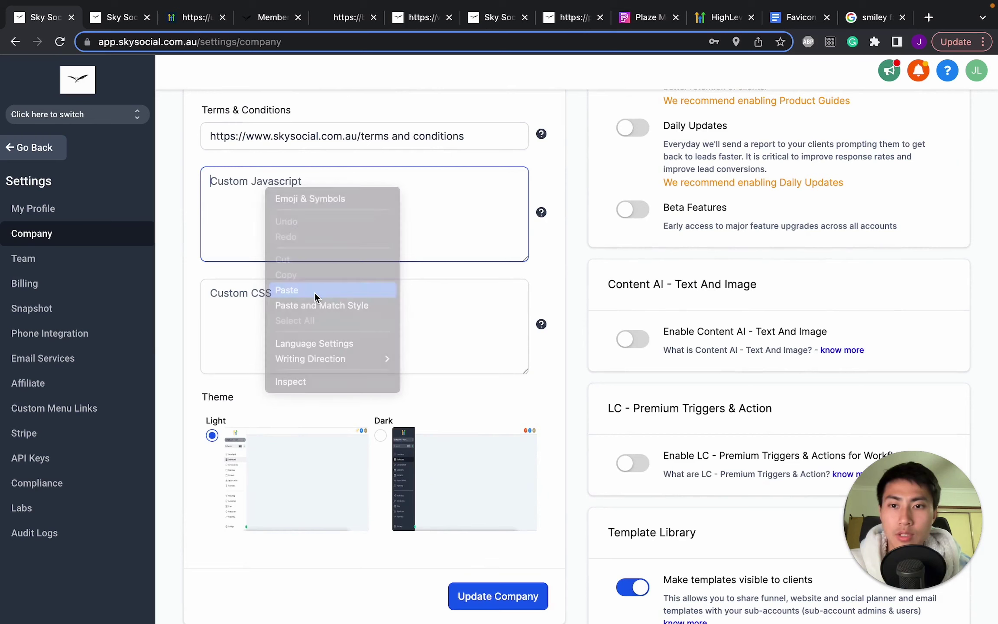
{"action": "left_click", "coordinate": [499, 598]}
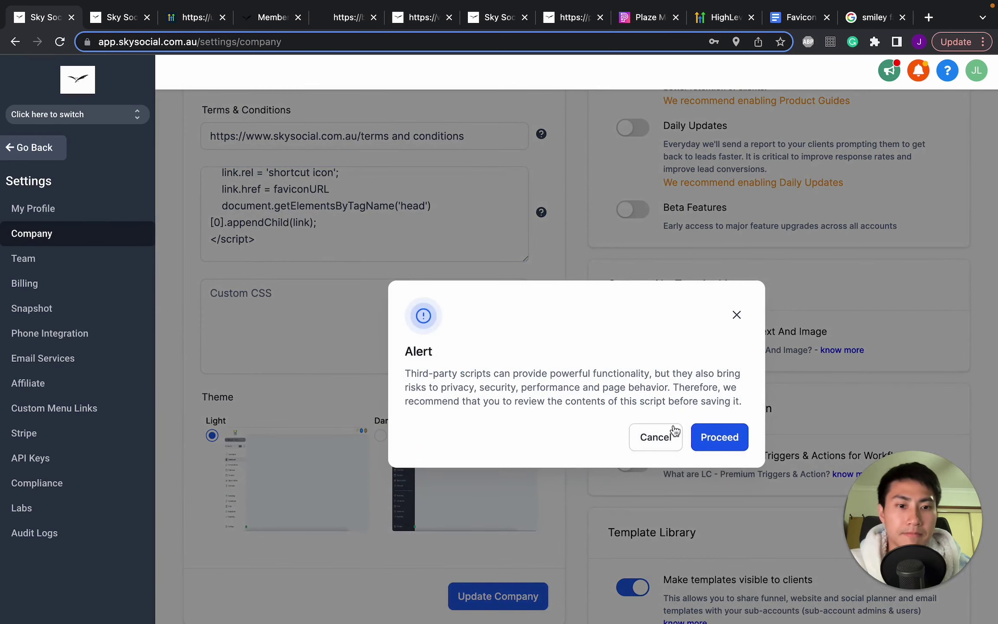
{"action": "left_click", "coordinate": [707, 437]}
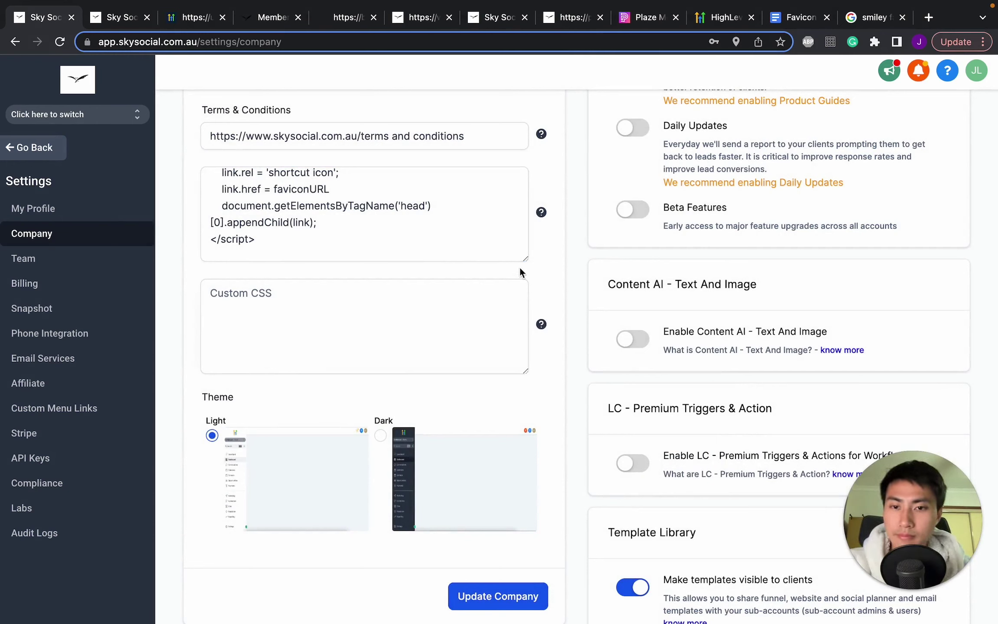
Reload Company Settings so the tab displays the smiley-face favicon.
{"action": "left_click", "coordinate": [62, 43]}
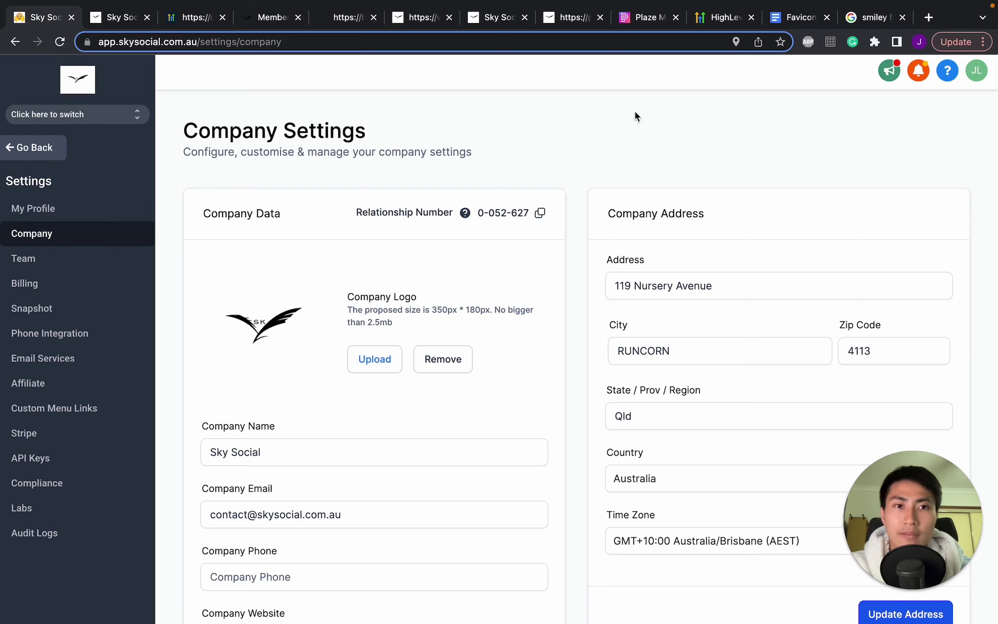
Switch to the gohighlevel.com page offering the extended 30-Day Free Trial.
{"action": "left_click", "coordinate": [719, 24]}
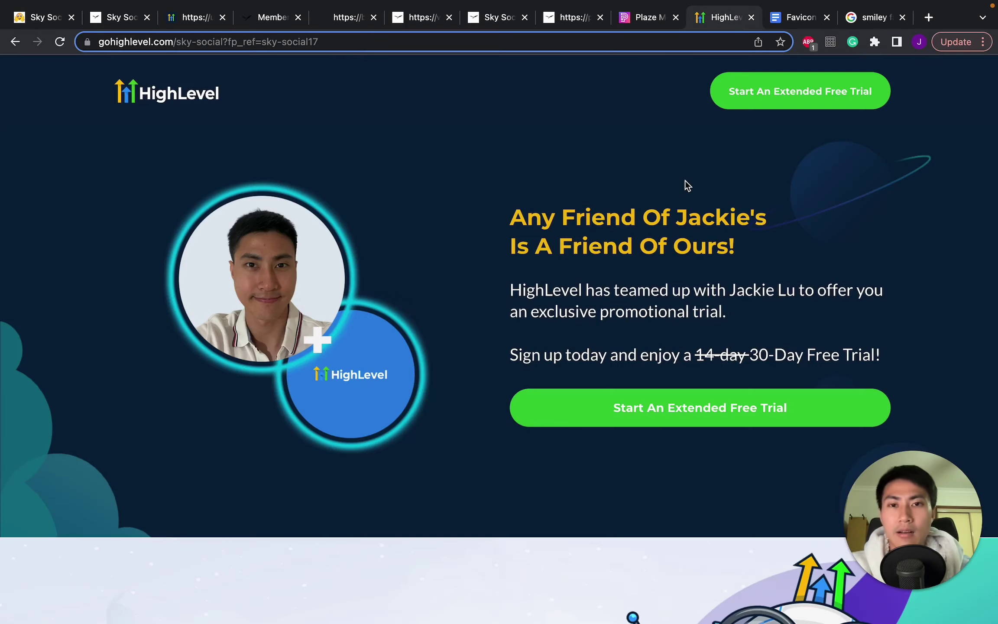